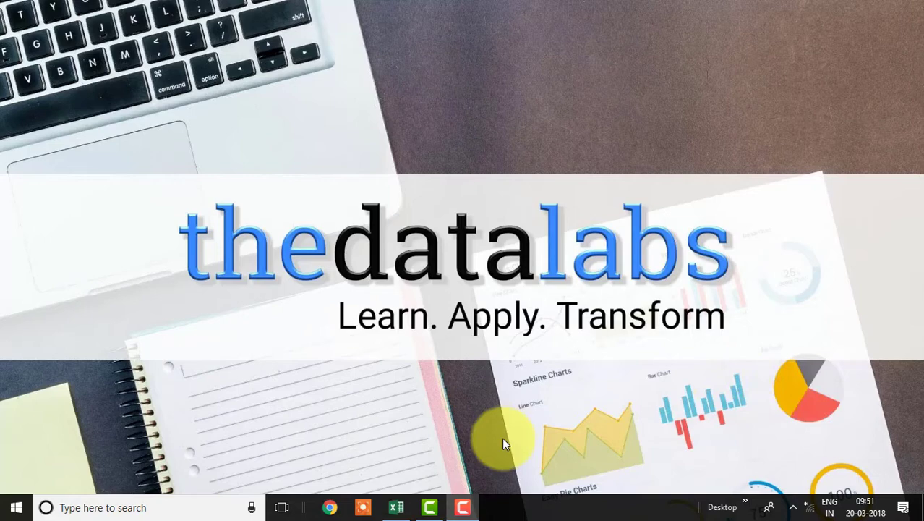
Step: Bring up the 3d Sphere workbook, whose Demo sheet shows the finished blue and red spheres
{"action": "left_click", "coordinate": [405, 509]}
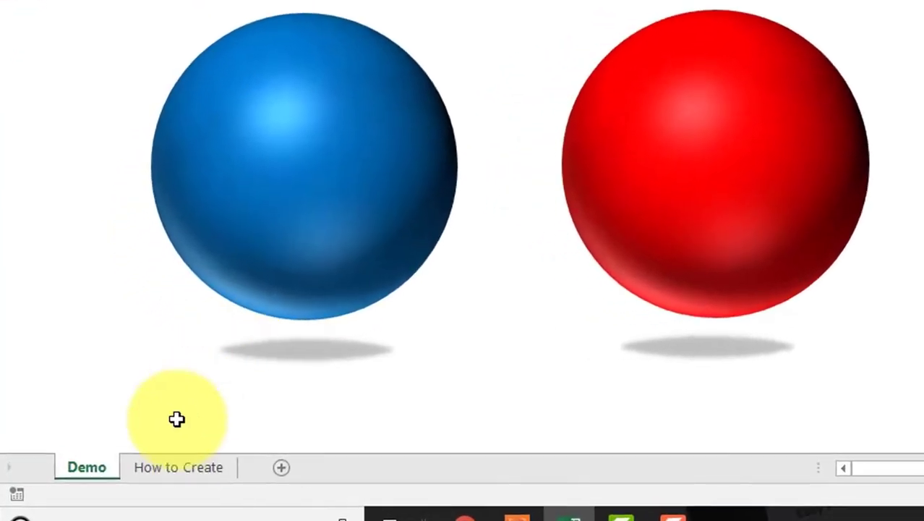
Step: Go to the How to Create sheet and turn off its gridlines
{"action": "left_click", "coordinate": [161, 470]}
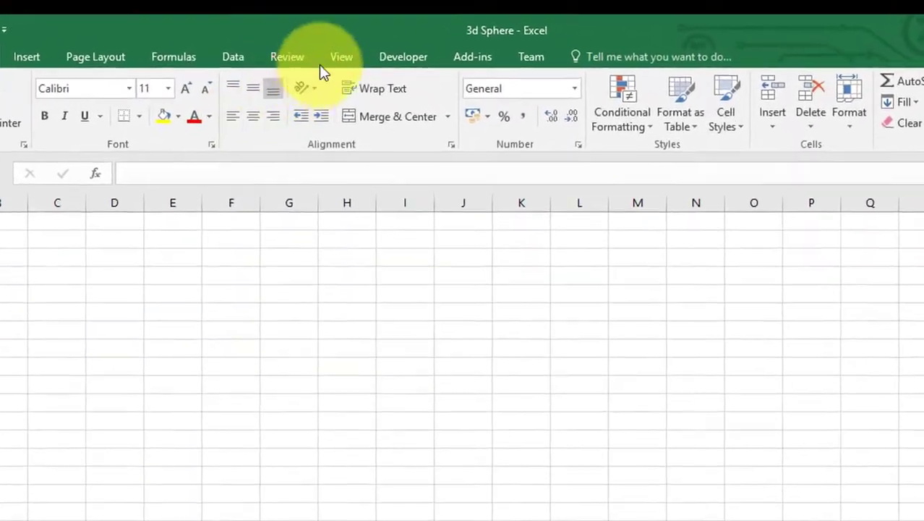
{"action": "left_click", "coordinate": [331, 56]}
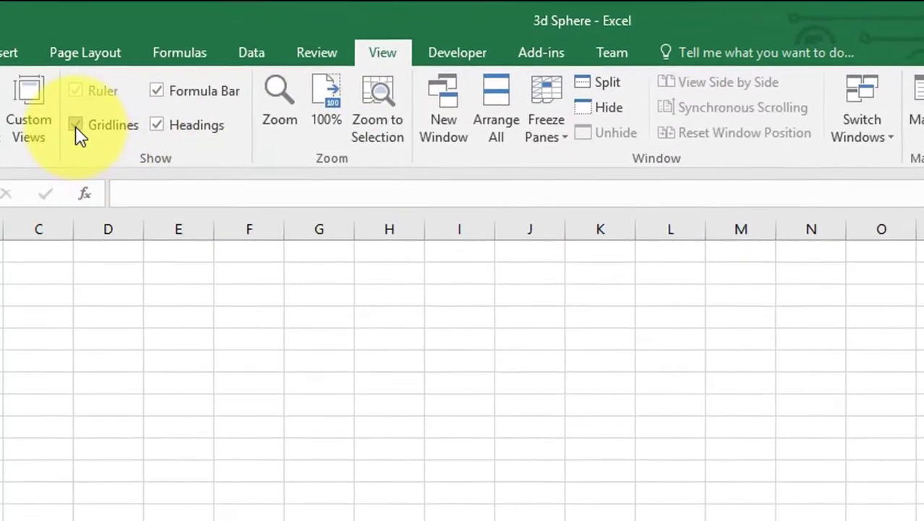
{"action": "left_click", "coordinate": [78, 124]}
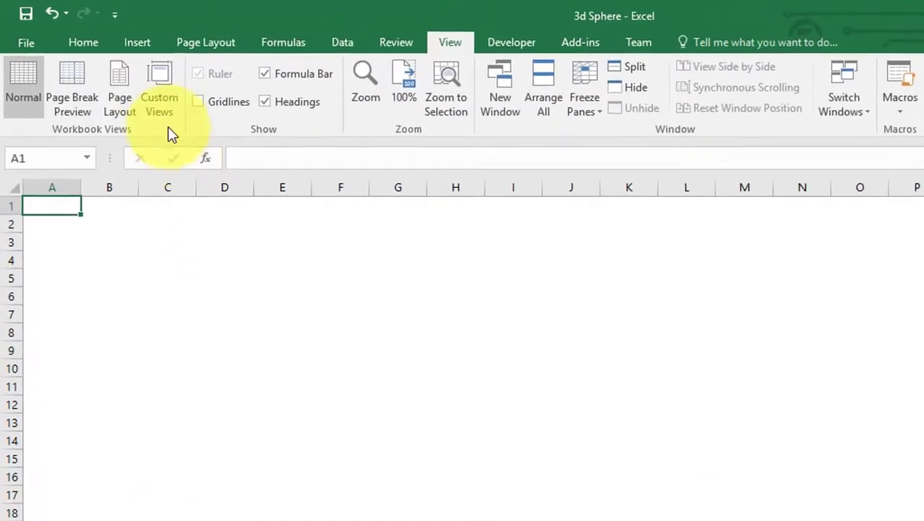
Step: Draw a large oval circle (Oval 1) on the blank How to Create sheet
{"action": "left_click", "coordinate": [130, 41]}
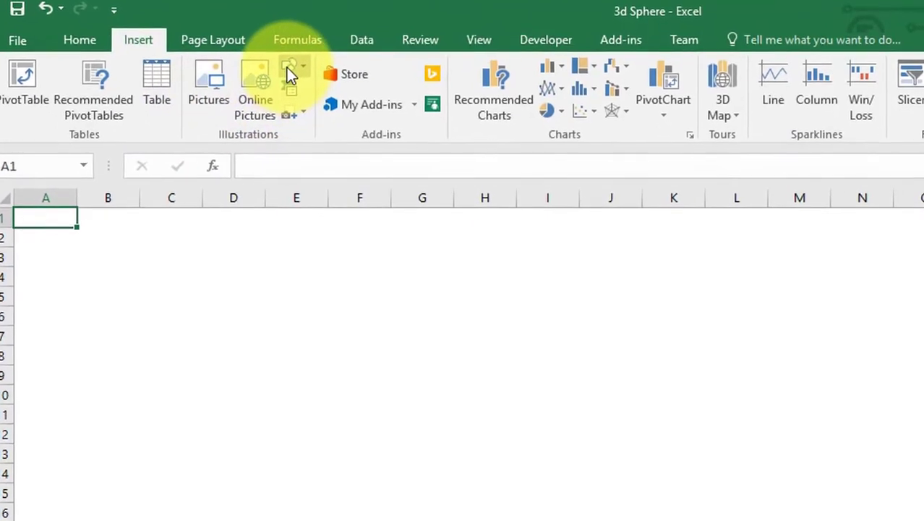
{"action": "left_click", "coordinate": [294, 73]}
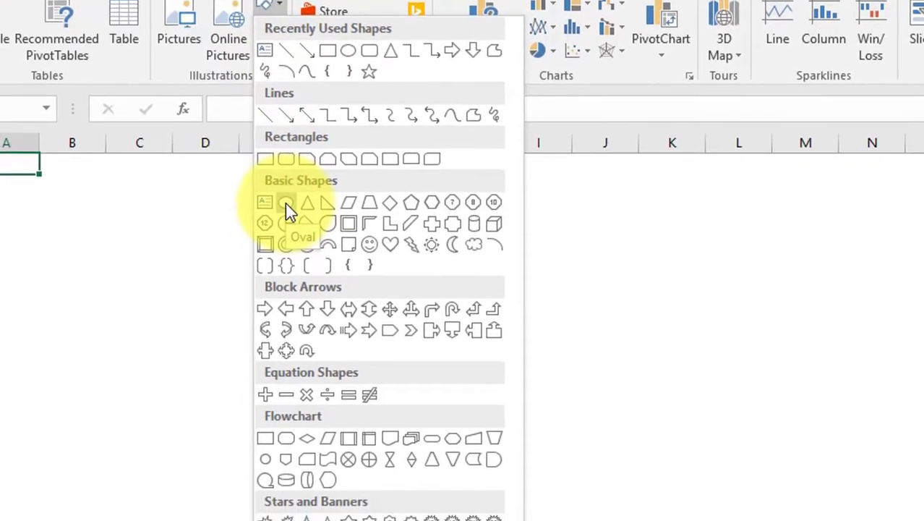
{"action": "left_click", "coordinate": [286, 203]}
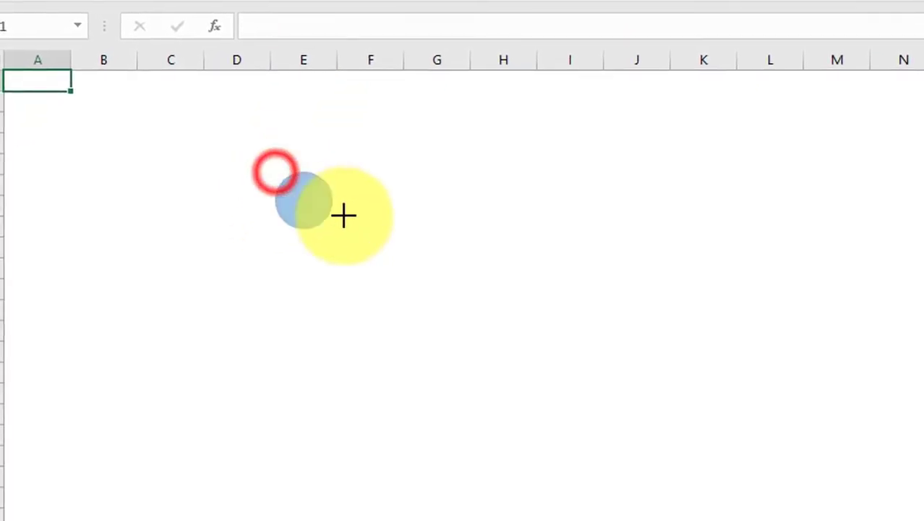
{"action": "mouse_move", "coordinate": [344, 215]}
{"action": "left_mouse_down"}
{"action": "mouse_move", "coordinate": [454, 266]}
{"action": "mouse_move", "coordinate": [561, 363]}
{"action": "left_mouse_up"}
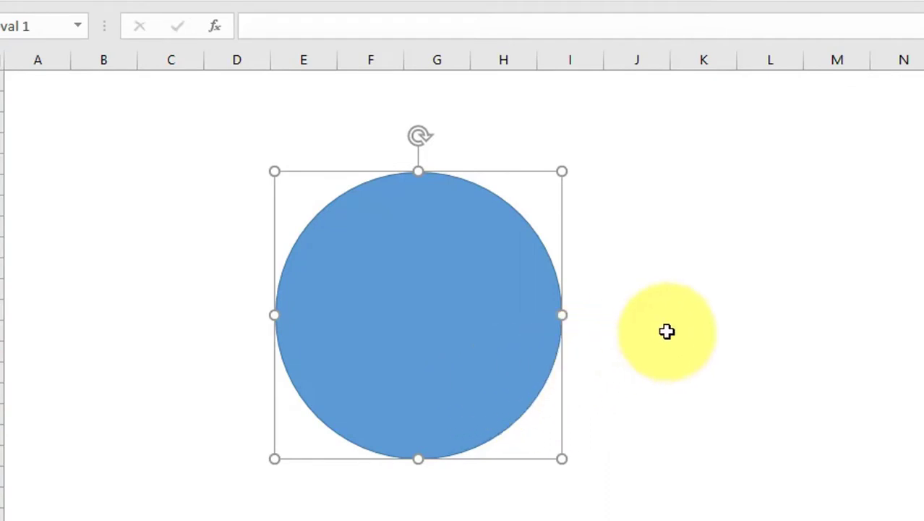
Step: Open Format Shape for the circle and set its line to No line
{"action": "right_click", "coordinate": [493, 303]}
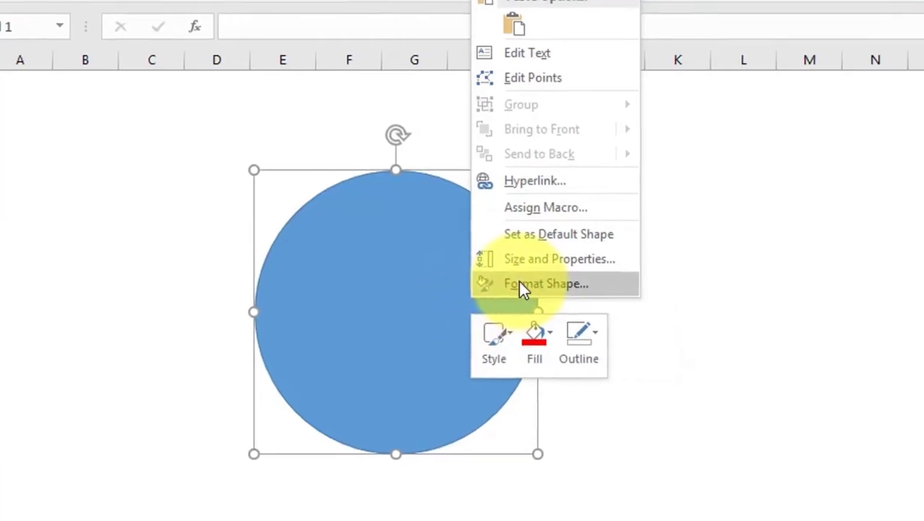
{"action": "left_click", "coordinate": [522, 287]}
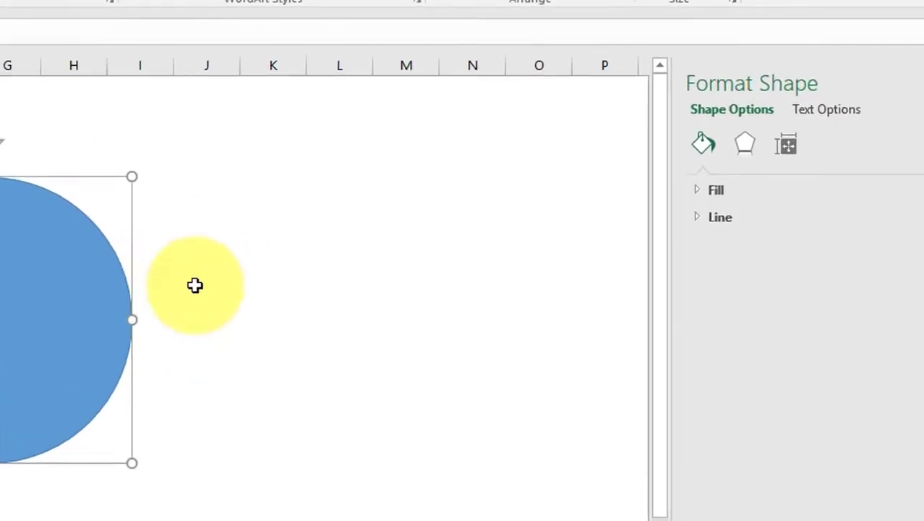
{"action": "key", "text": "Delete"}
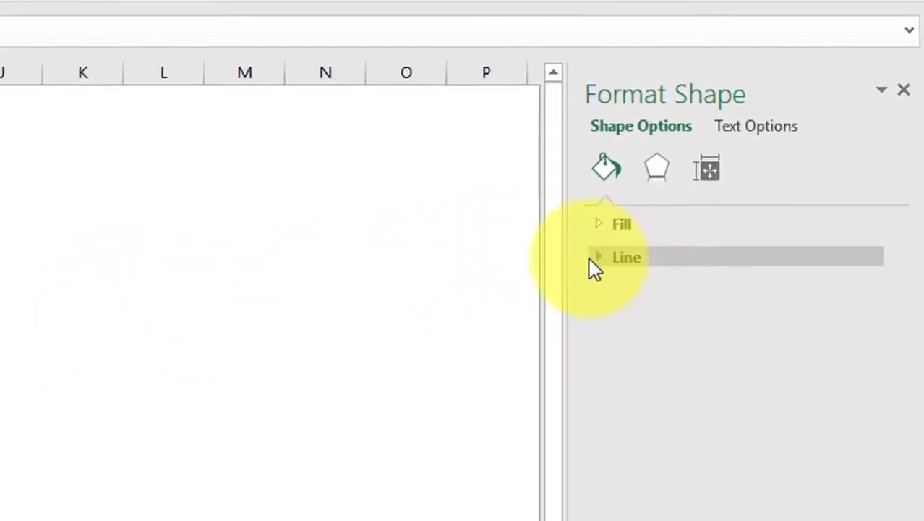
{"action": "left_click", "coordinate": [596, 259]}
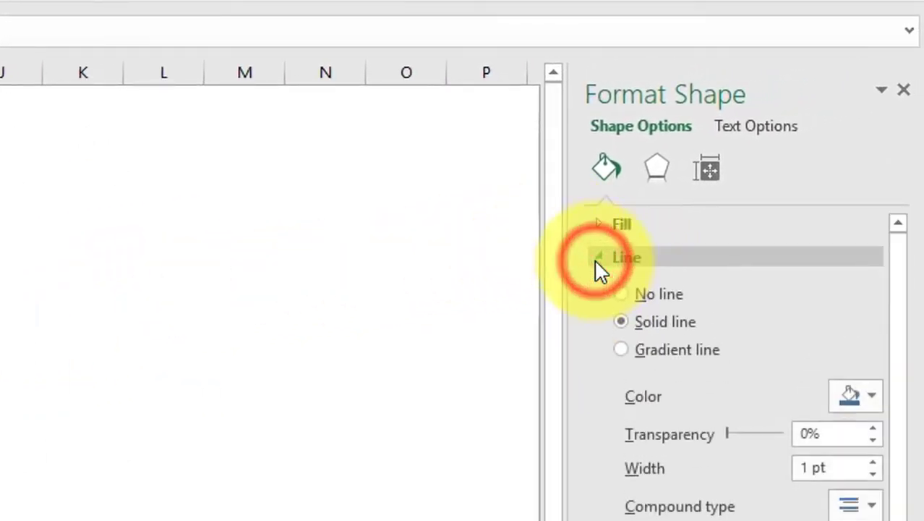
{"action": "left_click", "coordinate": [622, 295]}
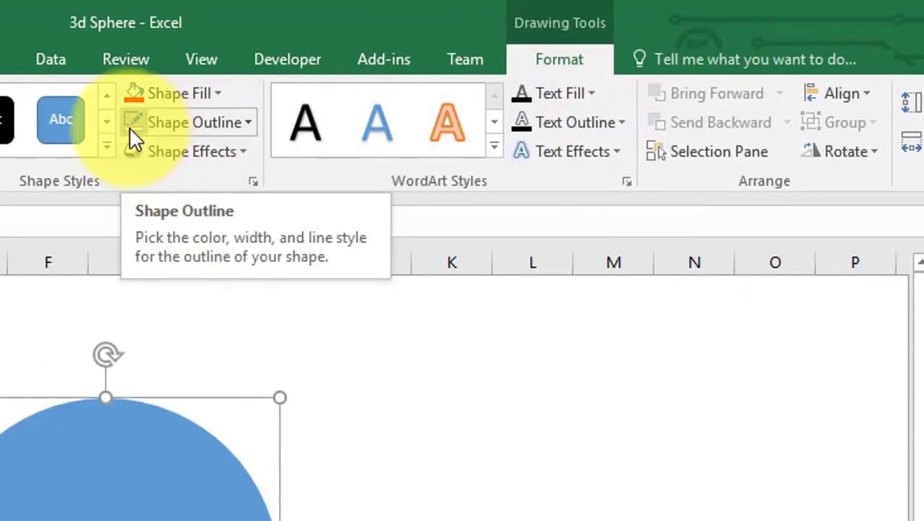
{"action": "left_click", "coordinate": [135, 126]}
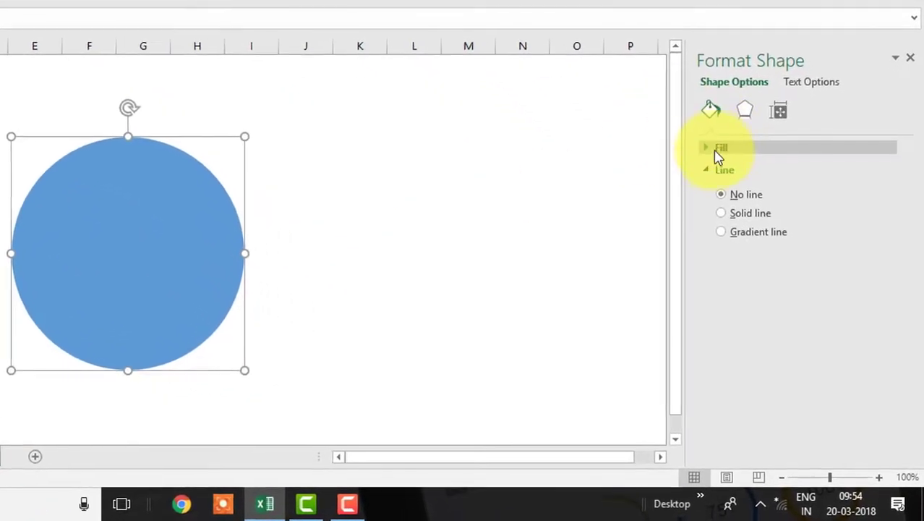
Step: Give the circle a solid fill of standard Blue
{"action": "left_click", "coordinate": [711, 154]}
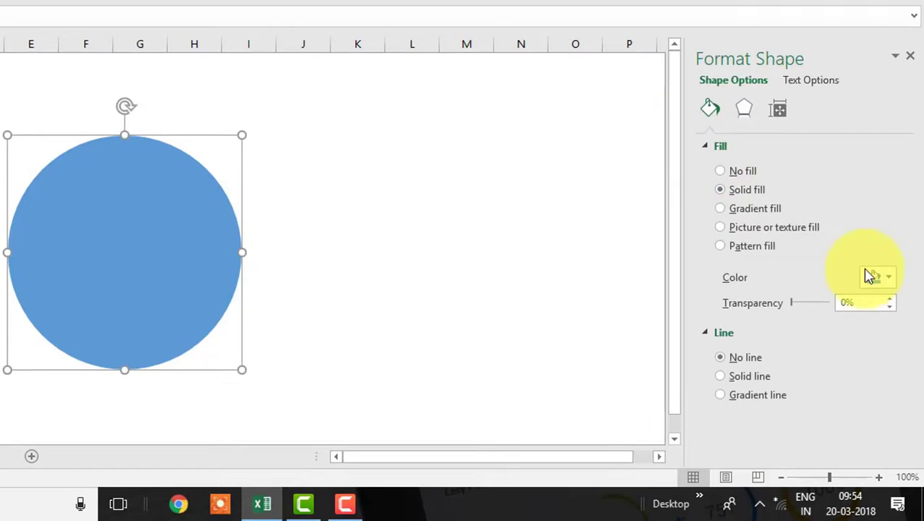
{"action": "left_click", "coordinate": [886, 277]}
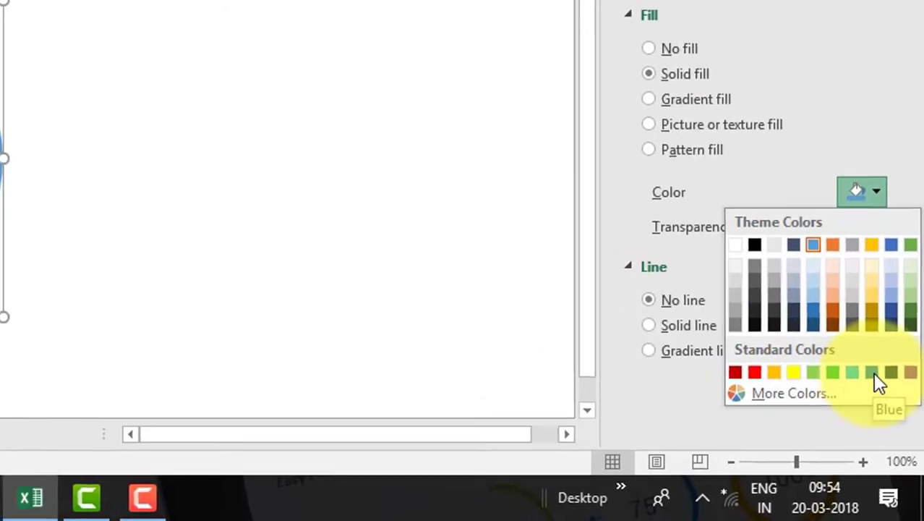
{"action": "left_click", "coordinate": [873, 372]}
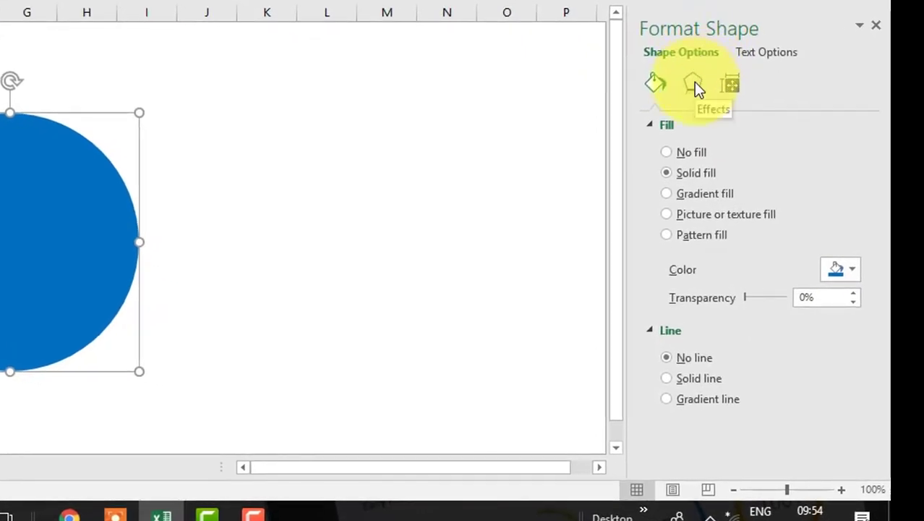
Step: Apply a Circle bevel to both the top and bottom in 3-D Format
{"action": "left_click", "coordinate": [694, 83]}
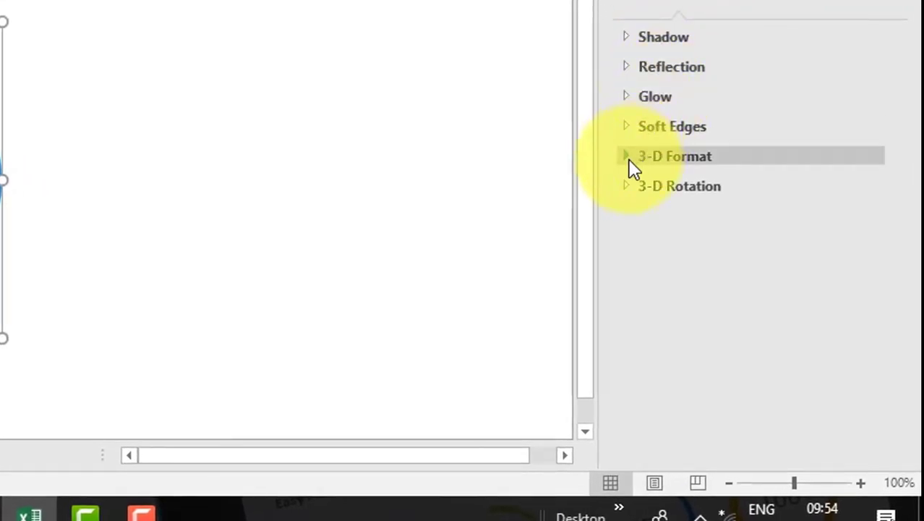
{"action": "left_click", "coordinate": [626, 157]}
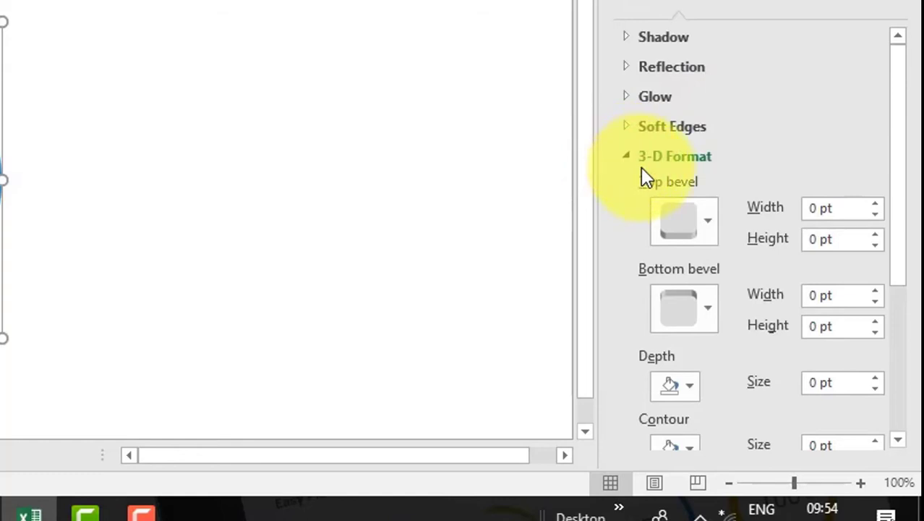
{"action": "left_click", "coordinate": [706, 230]}
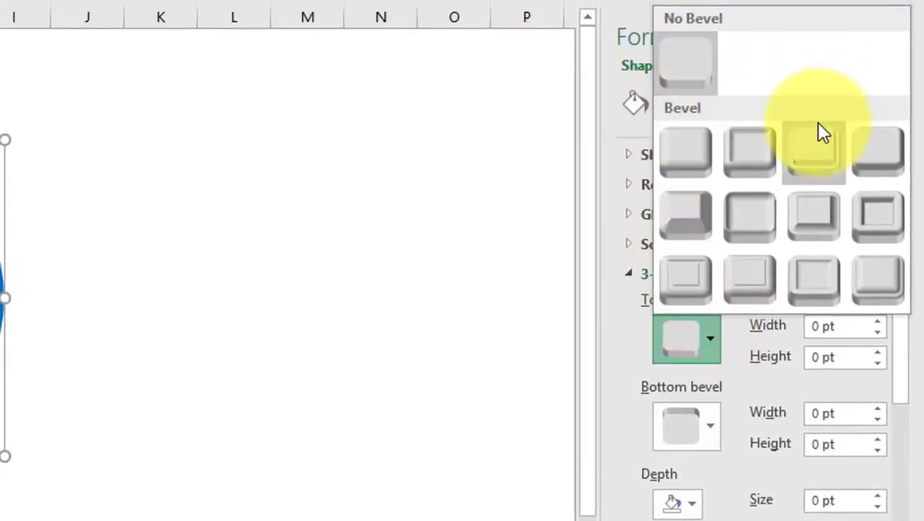
{"action": "left_click", "coordinate": [688, 154]}
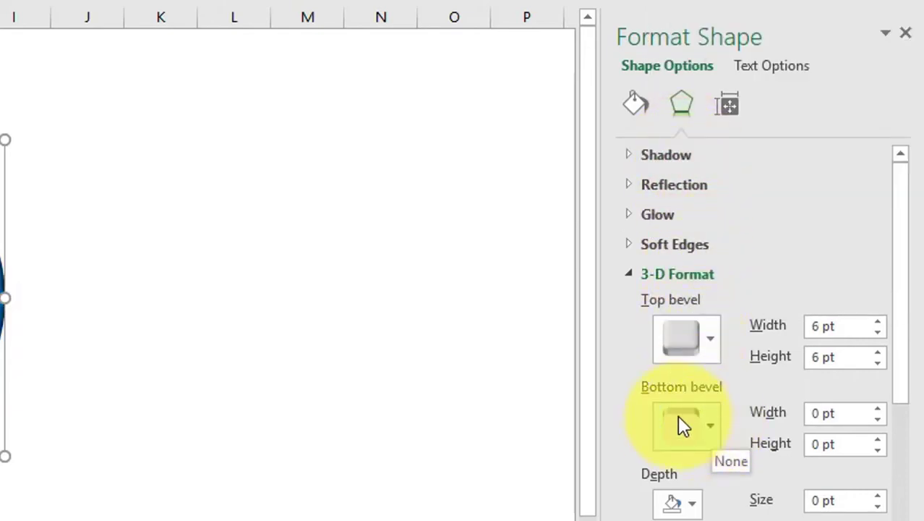
{"action": "left_click", "coordinate": [707, 422]}
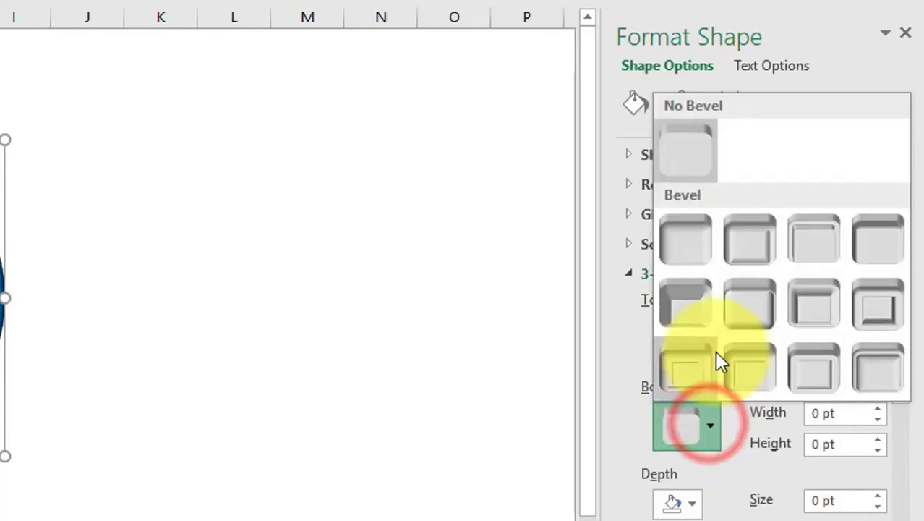
{"action": "left_click", "coordinate": [687, 257]}
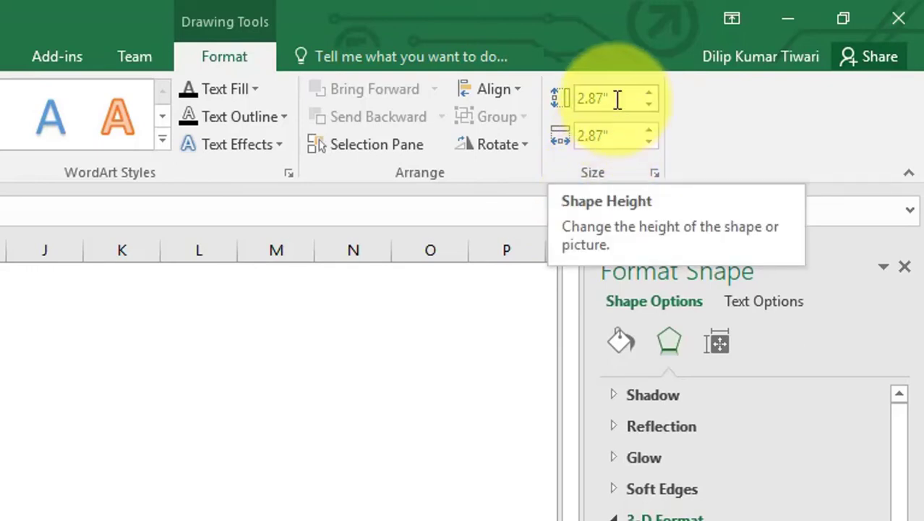
Step: Set the circle's Shape Height to 3", keeping it 3" wide
{"action": "left_click", "coordinate": [614, 97]}
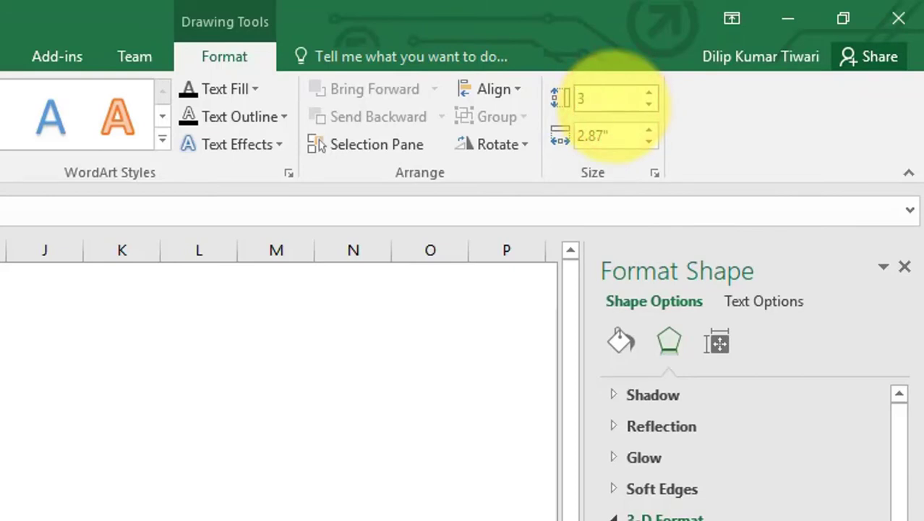
{"action": "left_click", "coordinate": [614, 134]}
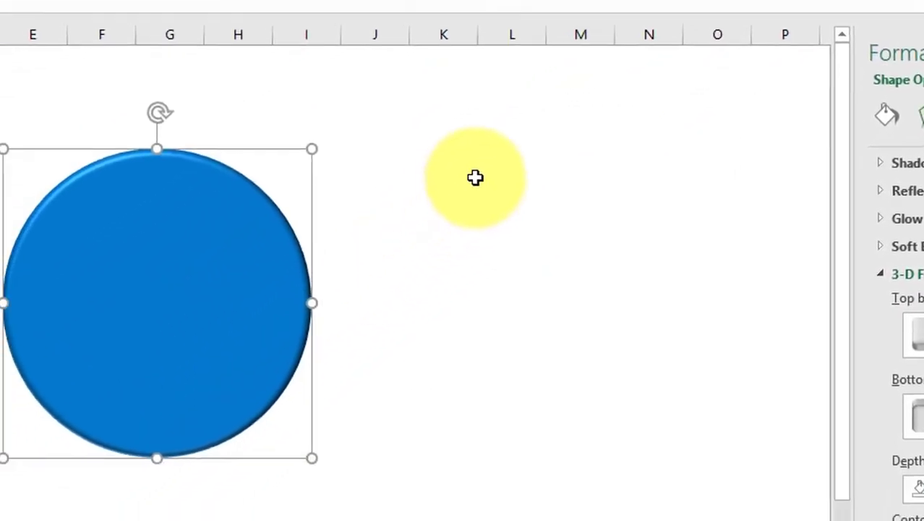
Step: Enter =36*3 in a spare column K cell, giving 108
{"action": "left_click", "coordinate": [501, 158]}
{"action": "type", "text": "=36*3"}
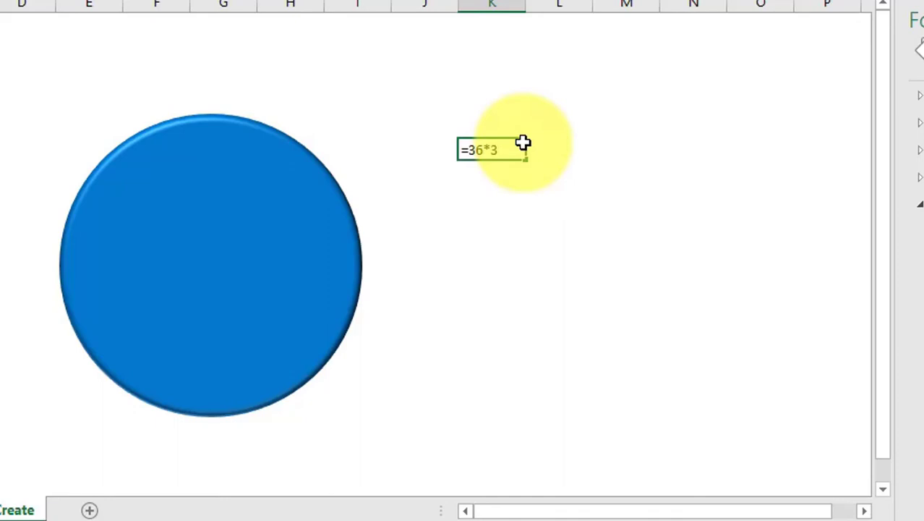
{"action": "key", "text": "Return"}
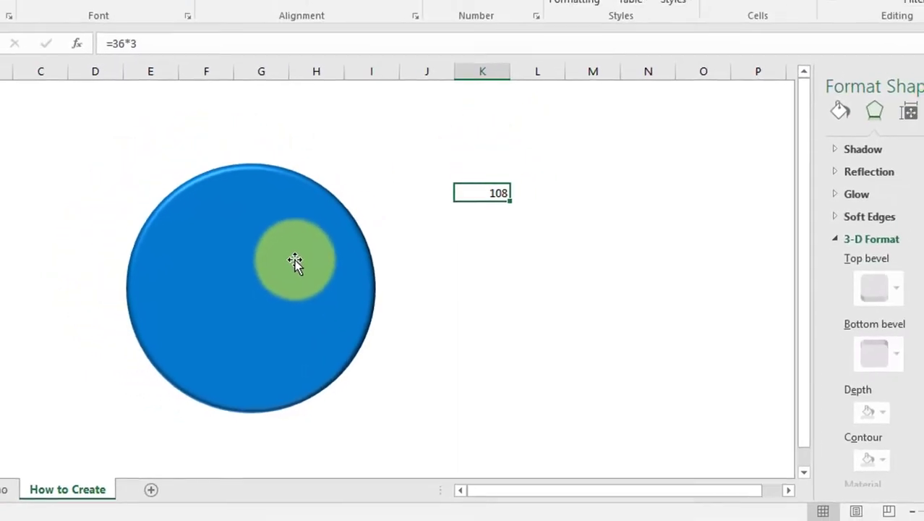
Step: Set the top and bottom bevel widths and heights all to 108 pt
{"action": "left_click", "coordinate": [310, 277]}
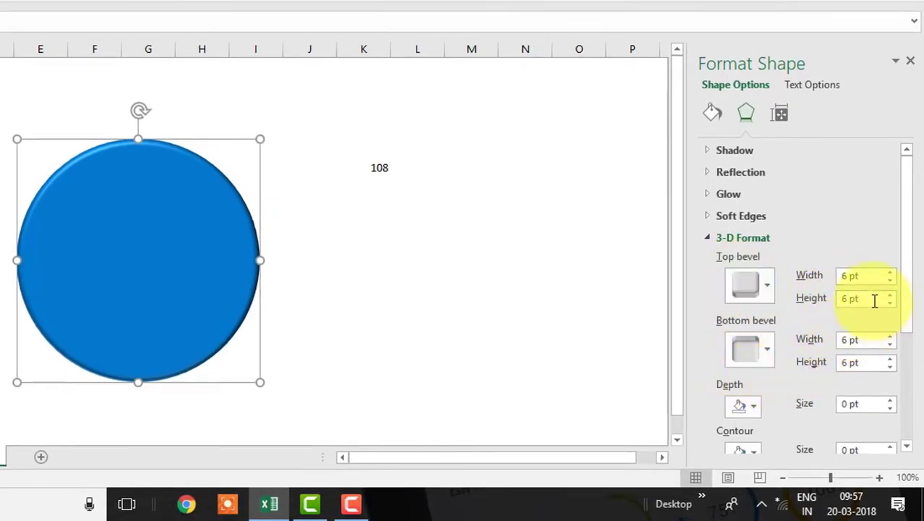
{"action": "double_click", "coordinate": [869, 279]}
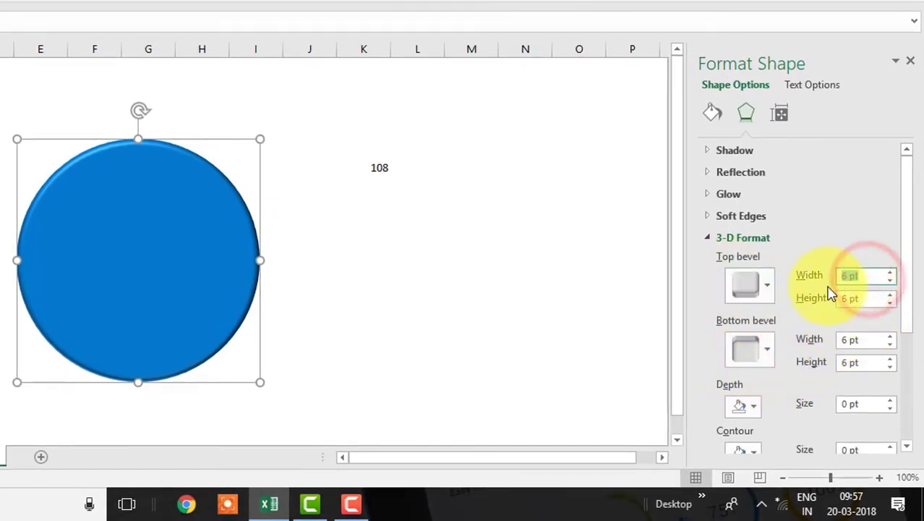
{"action": "type", "text": "108"}
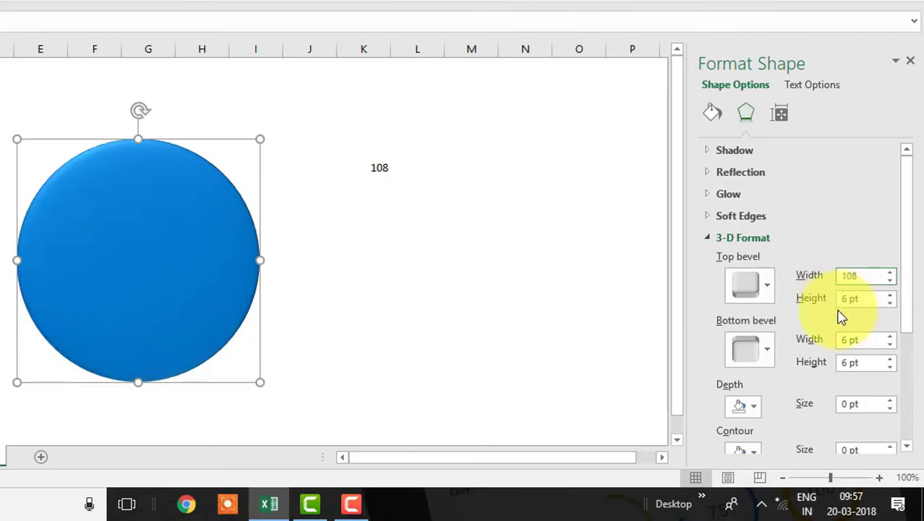
{"action": "double_click", "coordinate": [863, 300]}
{"action": "type", "text": "108"}
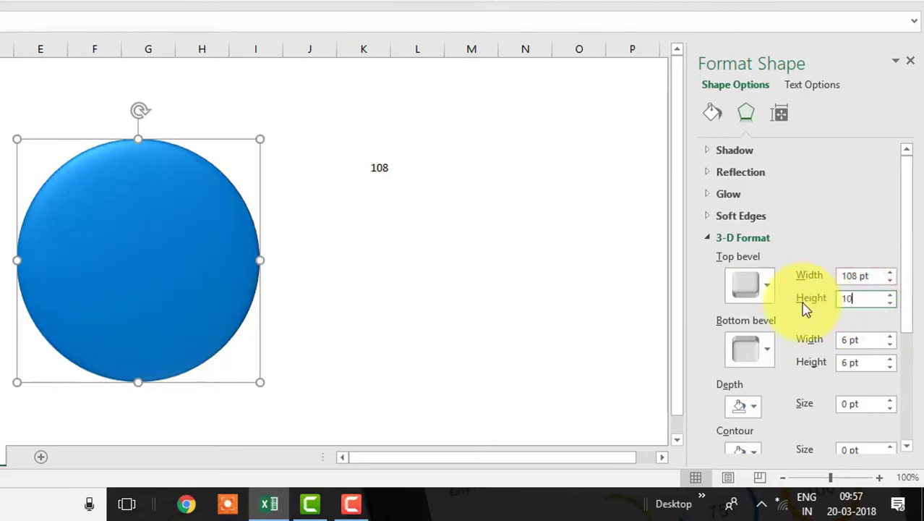
{"action": "double_click", "coordinate": [862, 342]}
{"action": "type", "text": "108"}
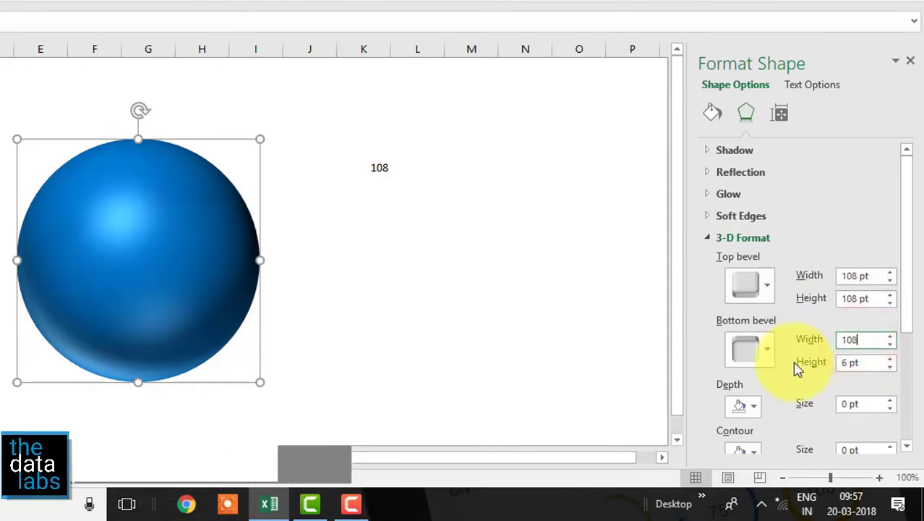
{"action": "double_click", "coordinate": [867, 364]}
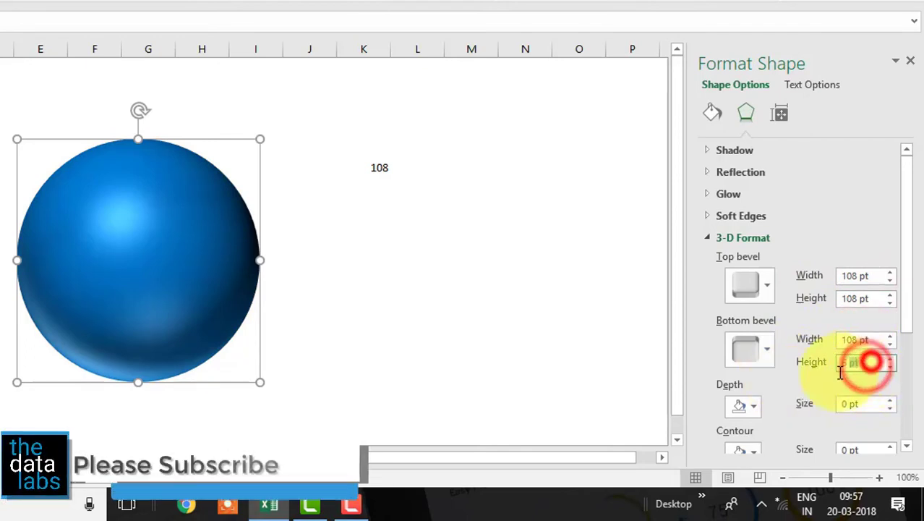
{"action": "type", "text": "108"}
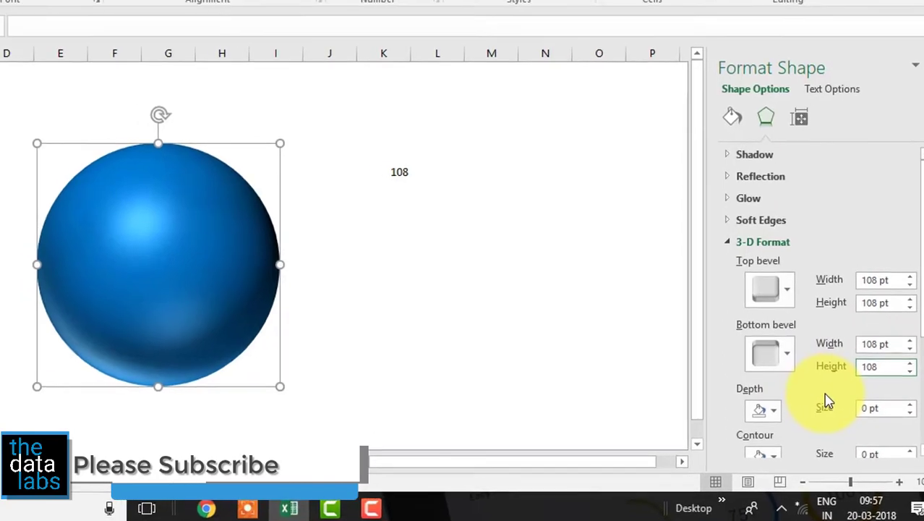
{"action": "left_click", "coordinate": [819, 254]}
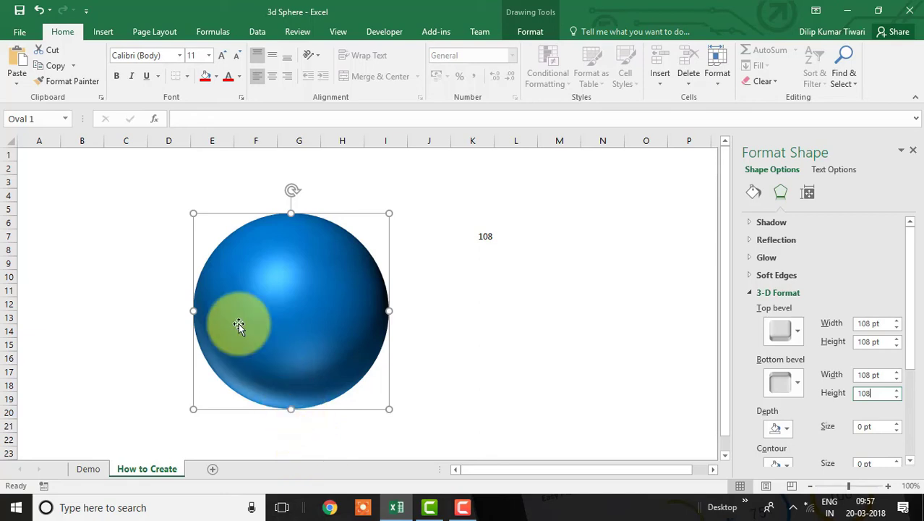
Step: Draw a wide, thin oval (Oval 2) just under the sphere
{"action": "left_click", "coordinate": [93, 33]}
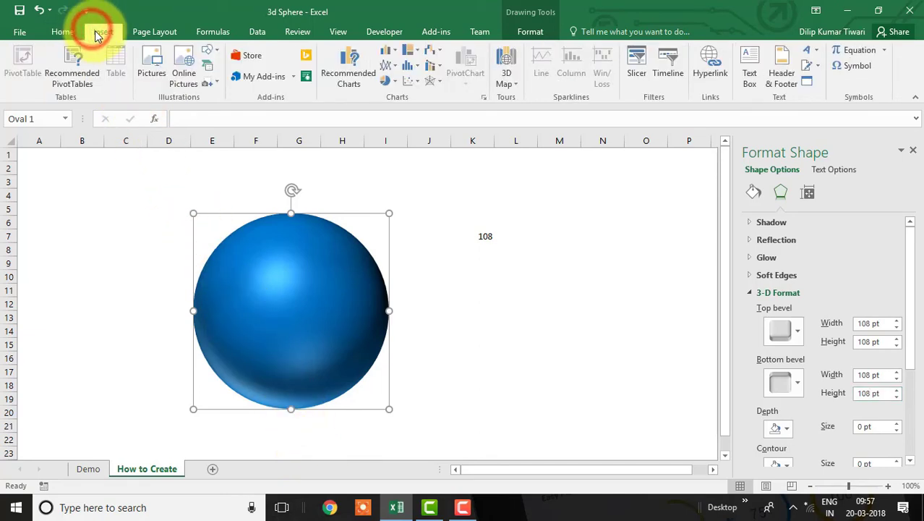
{"action": "left_click", "coordinate": [218, 55]}
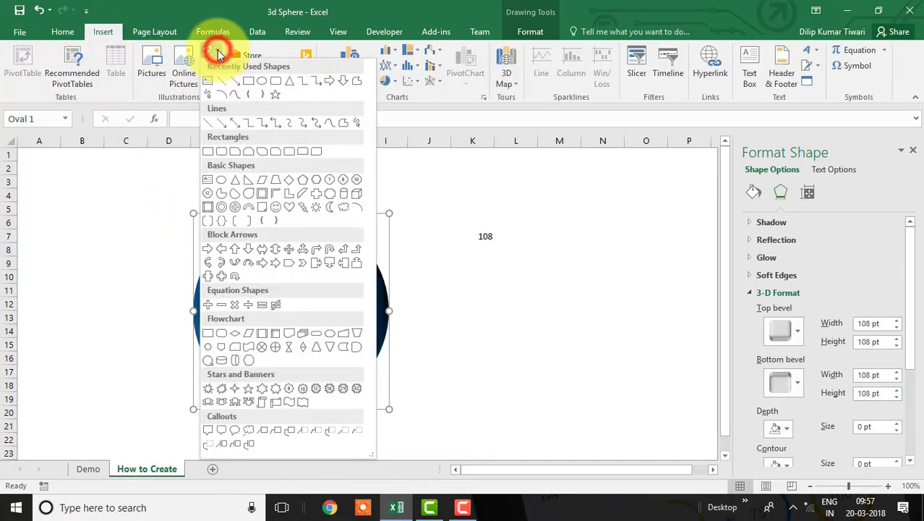
{"action": "left_click", "coordinate": [221, 180]}
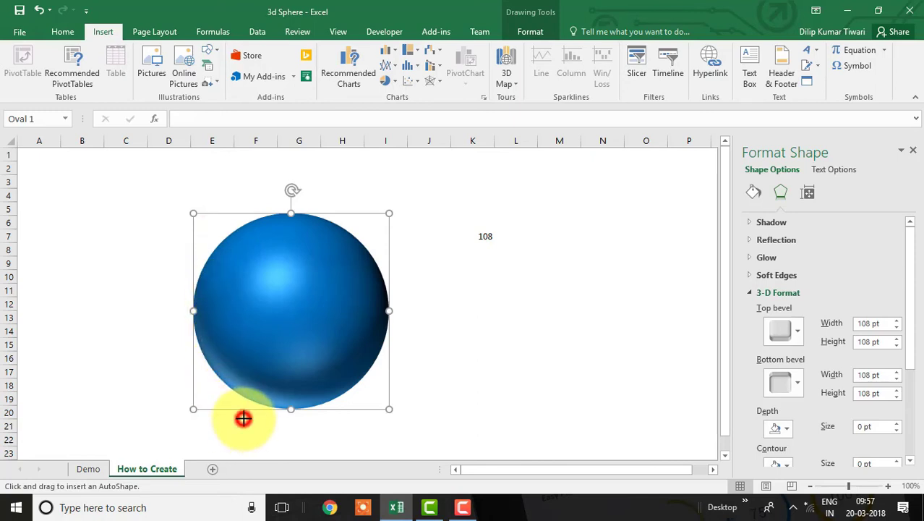
{"action": "mouse_move", "coordinate": [243, 418]}
{"action": "left_mouse_down"}
{"action": "mouse_move", "coordinate": [275, 436]}
{"action": "mouse_move", "coordinate": [345, 435]}
{"action": "left_mouse_up"}
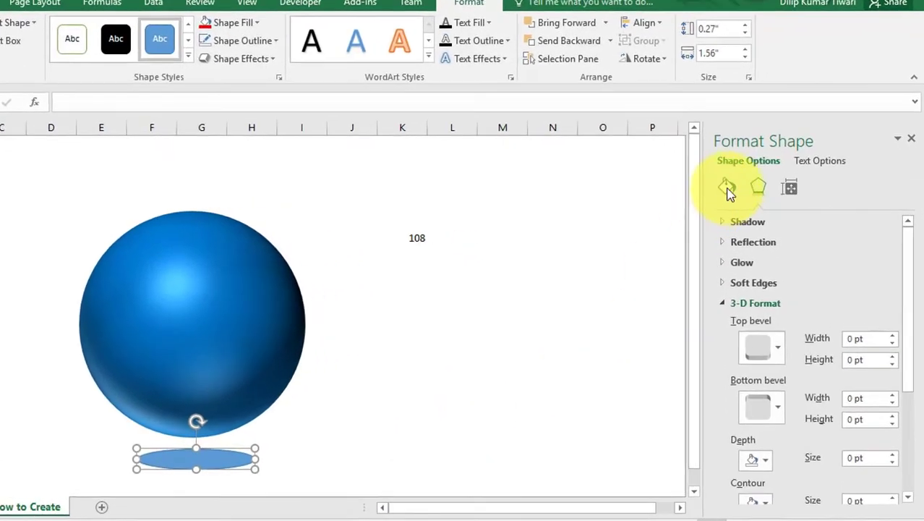
Step: Fill the oval with White, Background 1, Darker 25% grey and remove its outline
{"action": "left_click", "coordinate": [727, 188]}
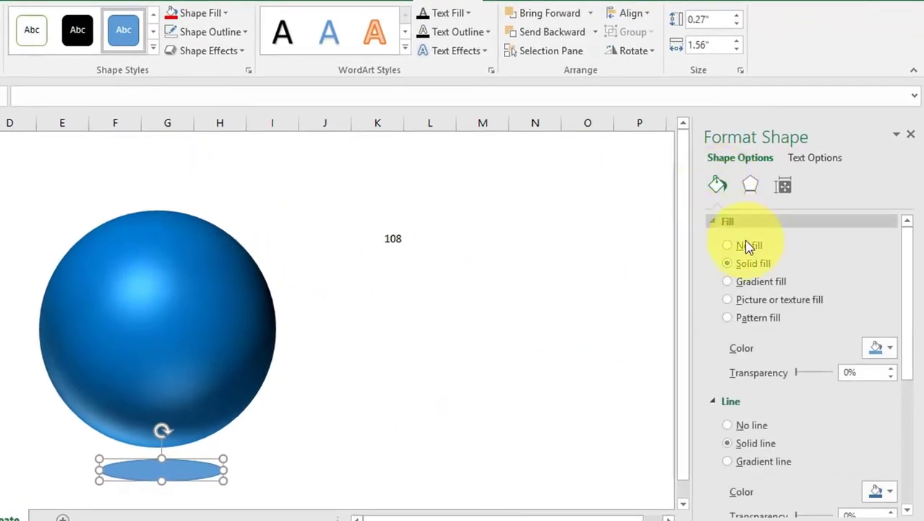
{"action": "left_click", "coordinate": [891, 349]}
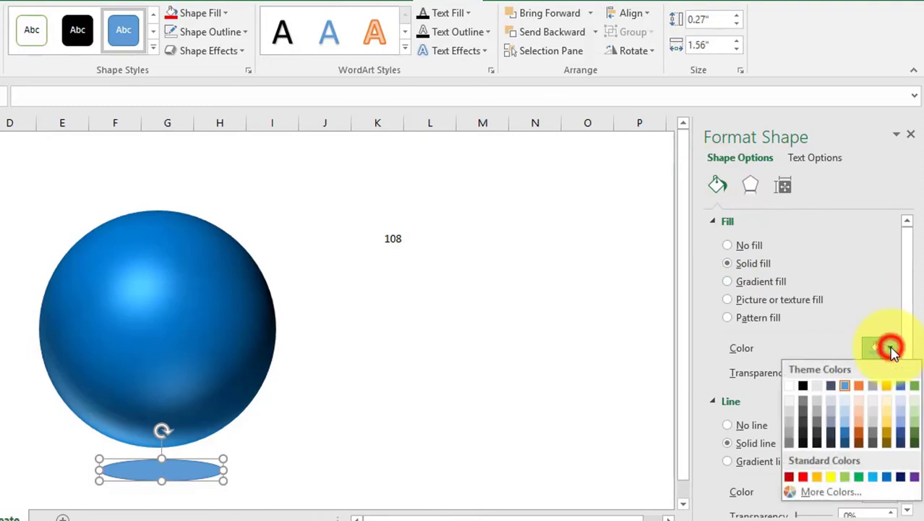
{"action": "left_click", "coordinate": [789, 424]}
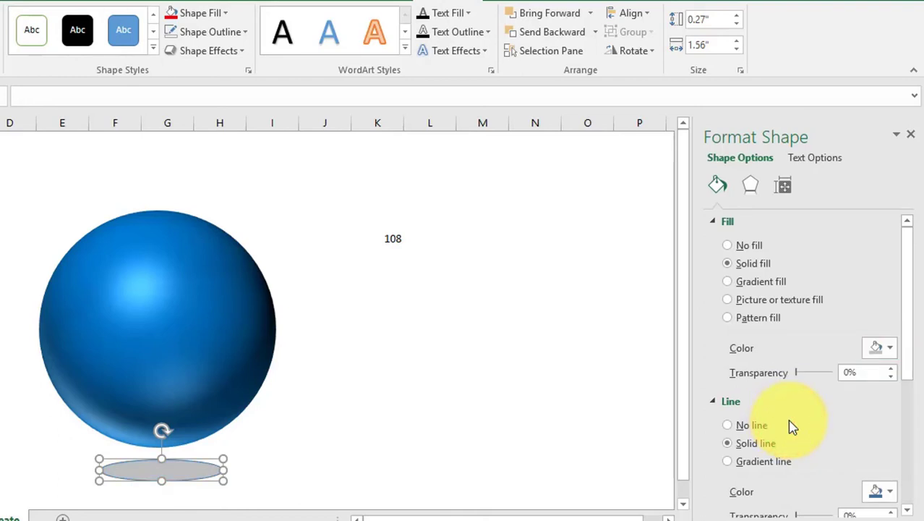
{"action": "left_click", "coordinate": [741, 427]}
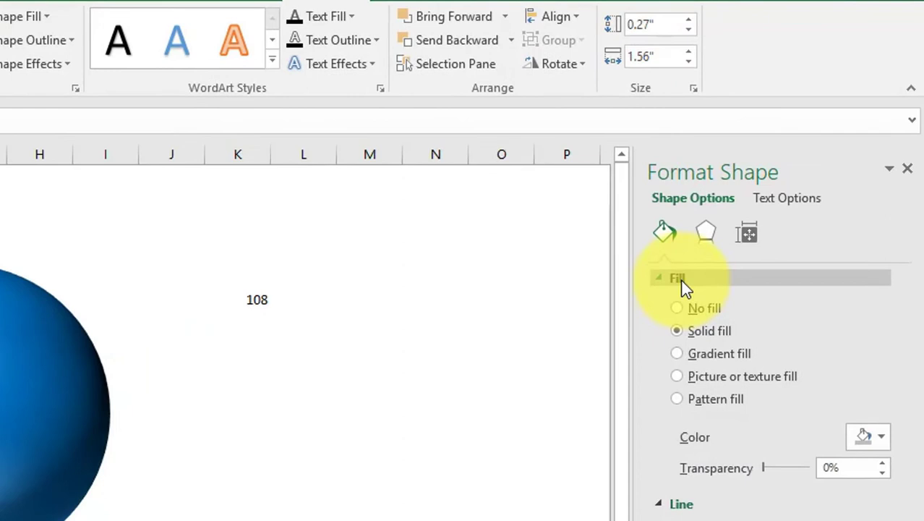
{"action": "left_click", "coordinate": [706, 227]}
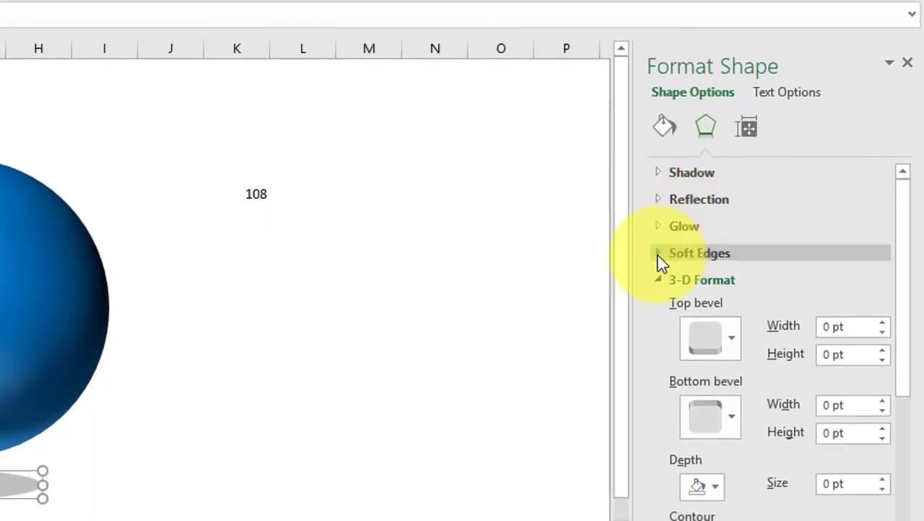
Step: Apply the 5 Point Soft Edges preset to the grey oval, then deselect it
{"action": "left_click", "coordinate": [657, 254]}
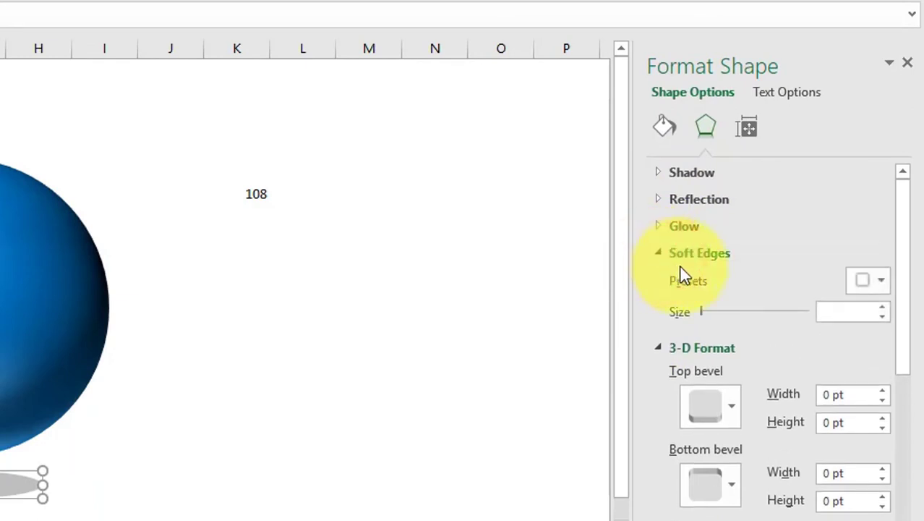
{"action": "left_click", "coordinate": [882, 281]}
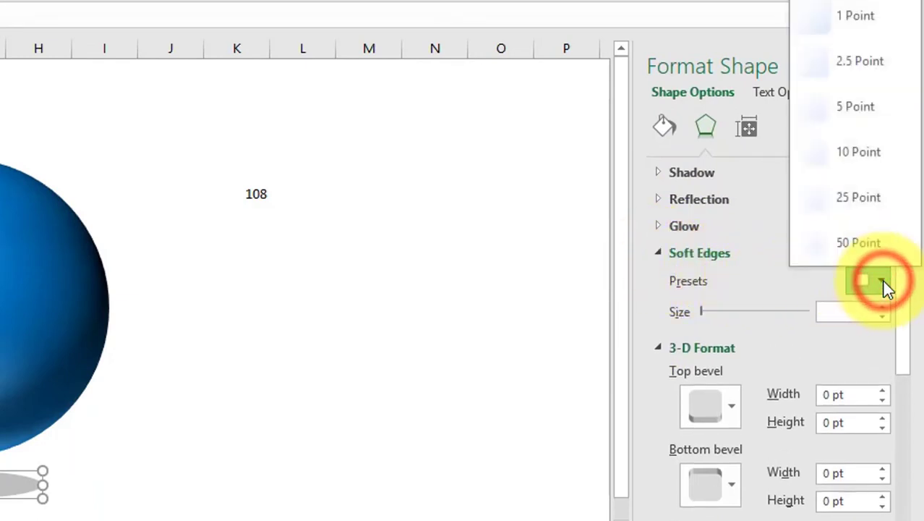
{"action": "left_click", "coordinate": [869, 107]}
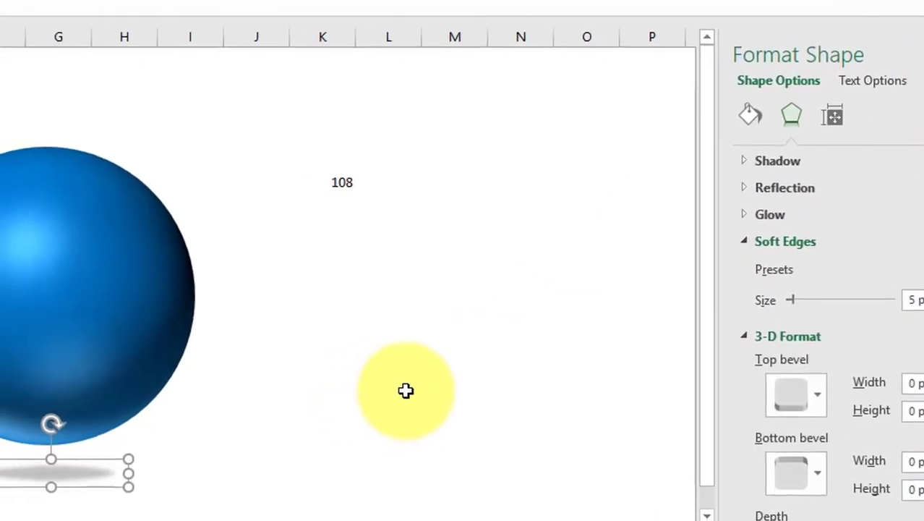
{"action": "left_click", "coordinate": [406, 390]}
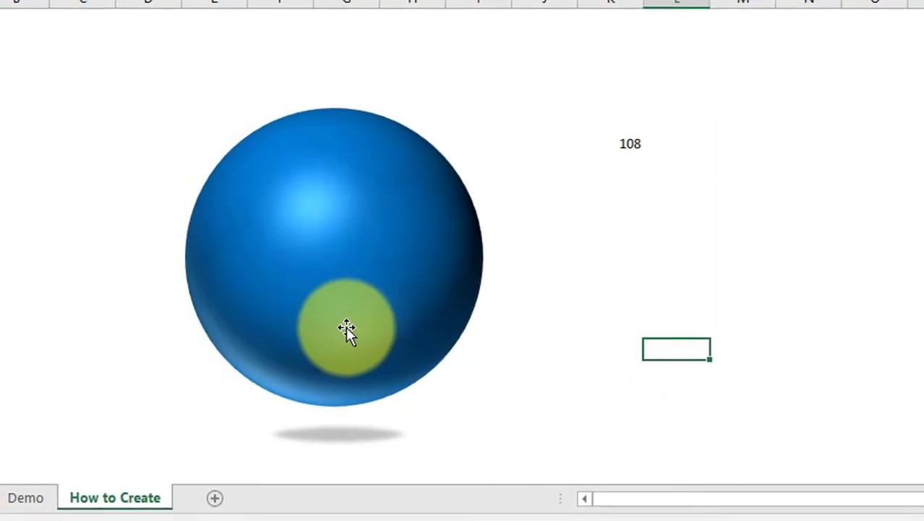
Step: Paste a copy of the blue sphere to the right of the original
{"action": "left_click", "coordinate": [346, 326]}
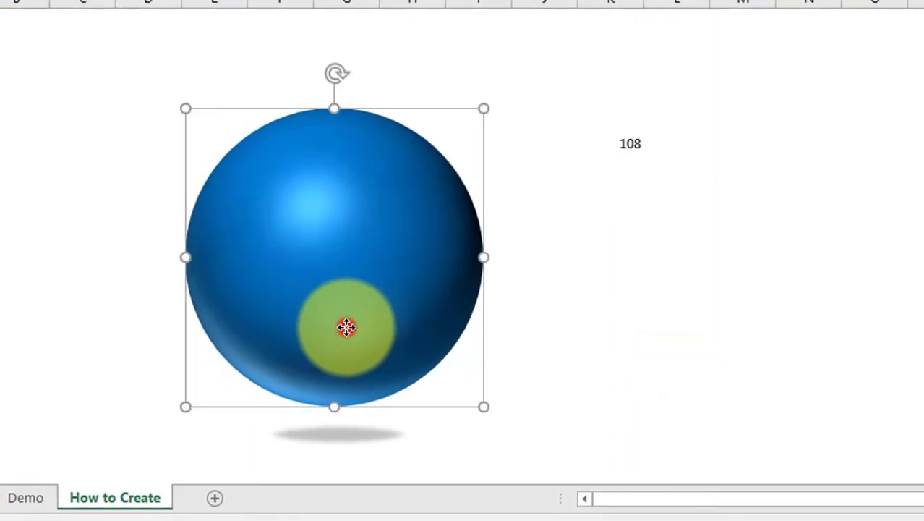
{"action": "left_click", "coordinate": [594, 131]}
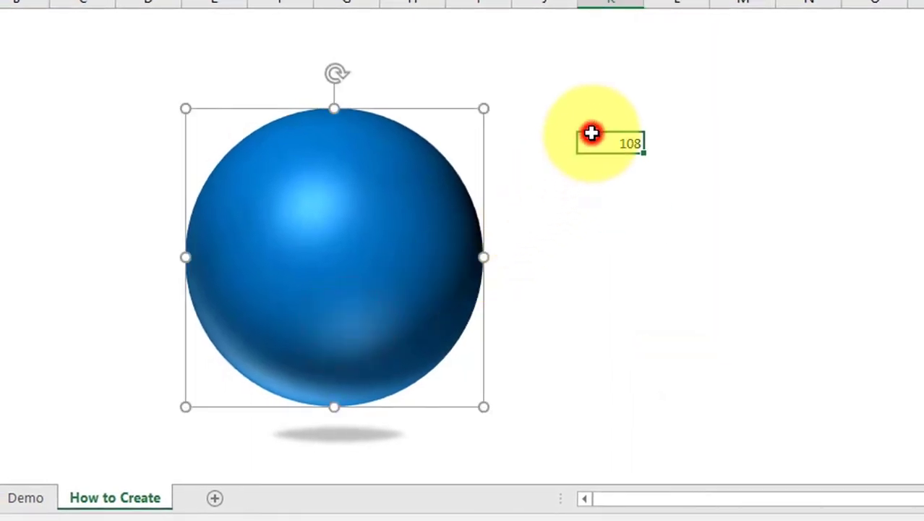
{"action": "key", "text": "ctrl+v"}
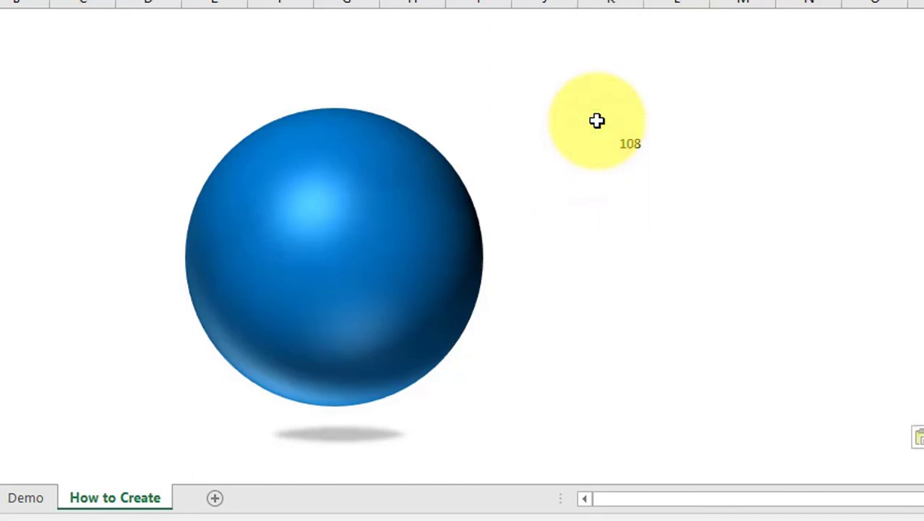
{"action": "left_click_drag", "start_coordinate": [677, 218], "coordinate": [658, 206]}
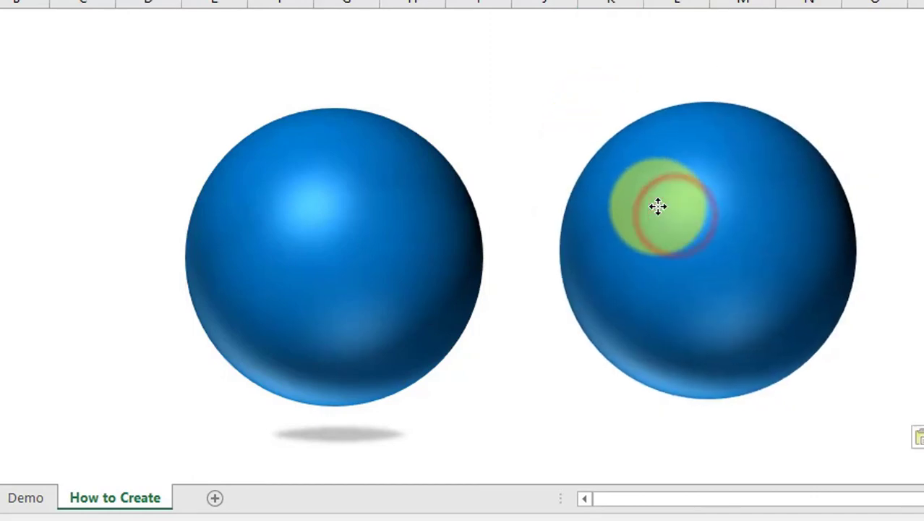
Step: Duplicate the grey shadow and place it under the new right-hand sphere
{"action": "left_click", "coordinate": [387, 432]}
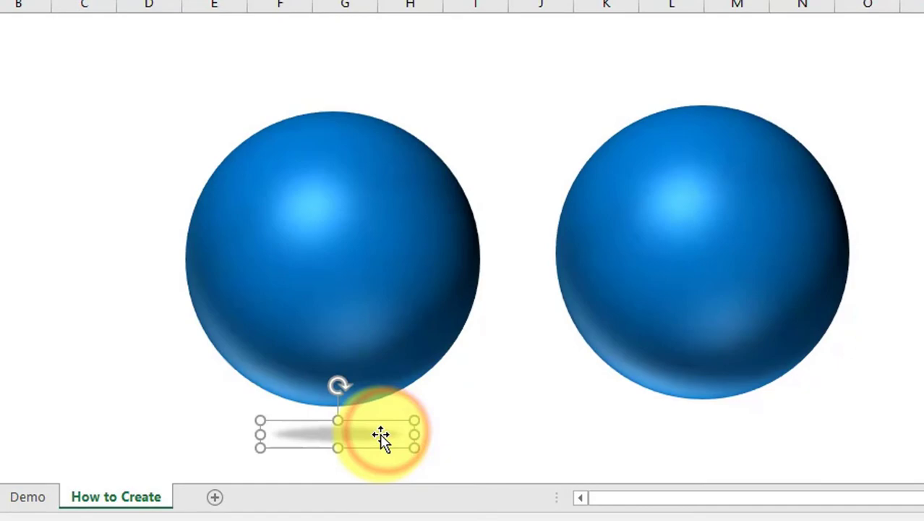
{"action": "left_click_drag", "start_coordinate": [372, 435], "coordinate": [707, 427]}
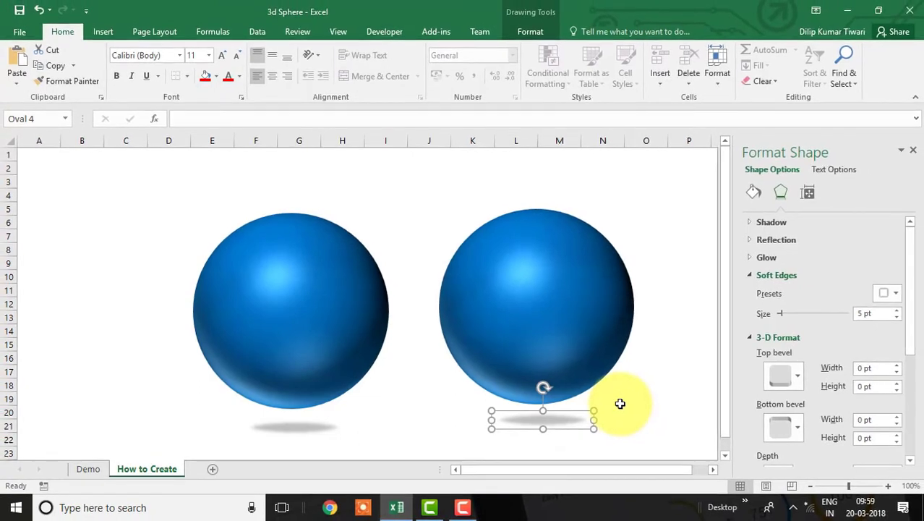
{"action": "left_click", "coordinate": [537, 300]}
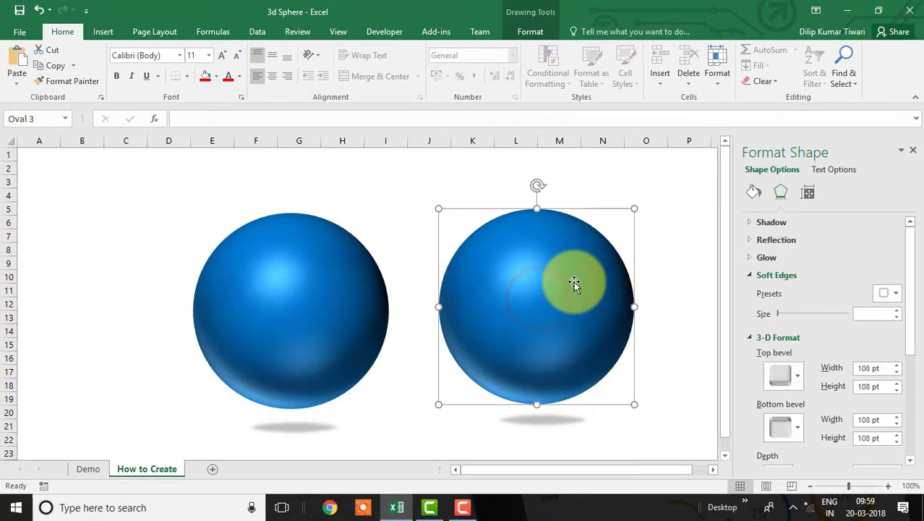
Step: Recolour the right-hand sphere with the standard Red fill, then deselect it
{"action": "left_click", "coordinate": [756, 192]}
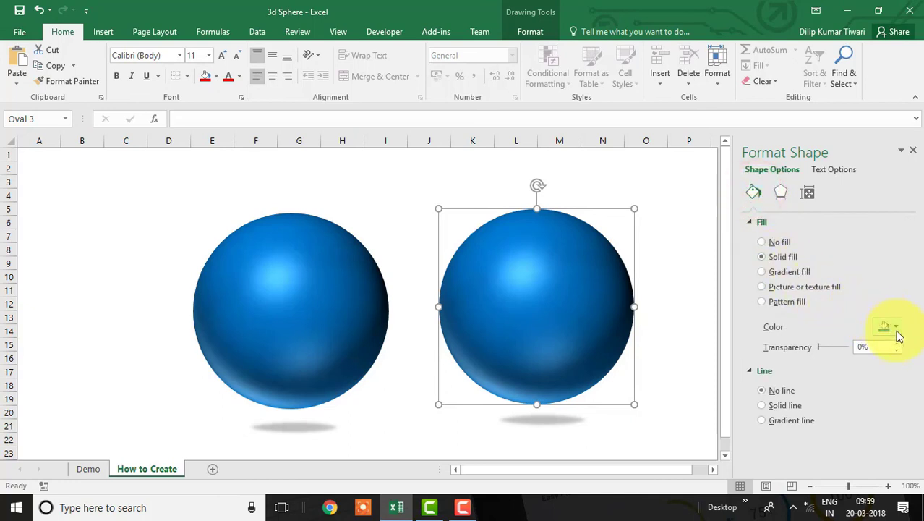
{"action": "left_click", "coordinate": [896, 330]}
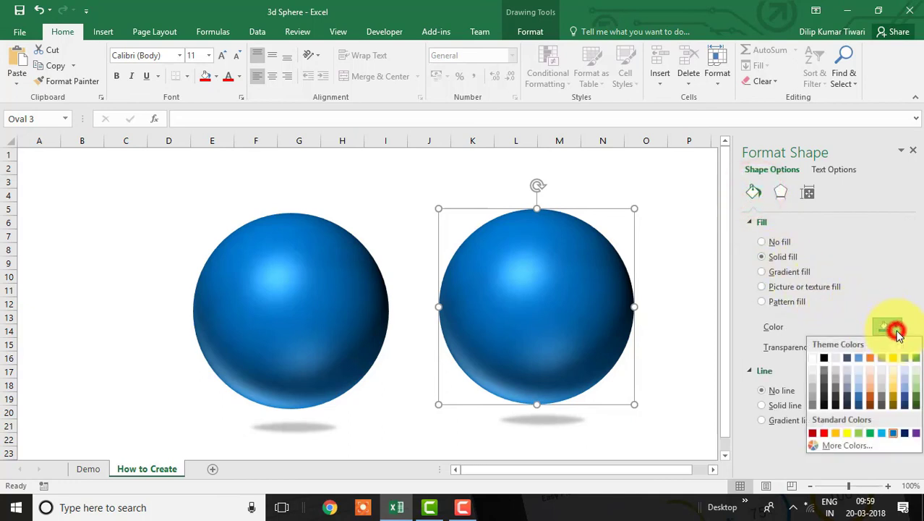
{"action": "left_click", "coordinate": [822, 434]}
{"action": "left_click", "coordinate": [347, 185]}
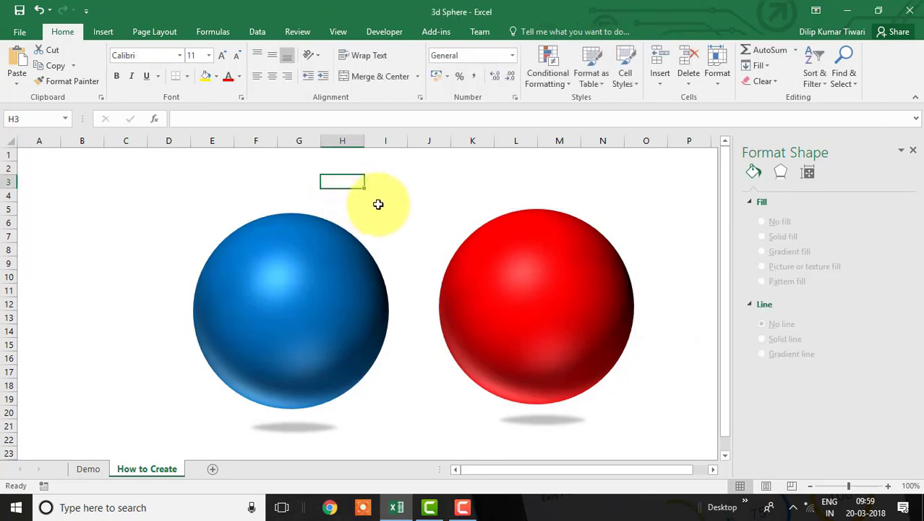
Step: Close the Format Shape pane and collapse the ribbon, leaving cell I4 selected
{"action": "left_click", "coordinate": [912, 153]}
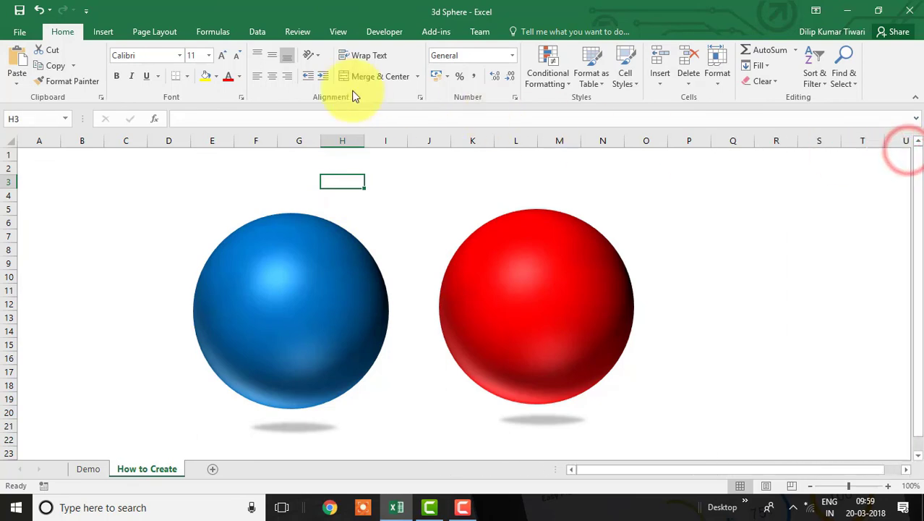
{"action": "double_click", "coordinate": [57, 35]}
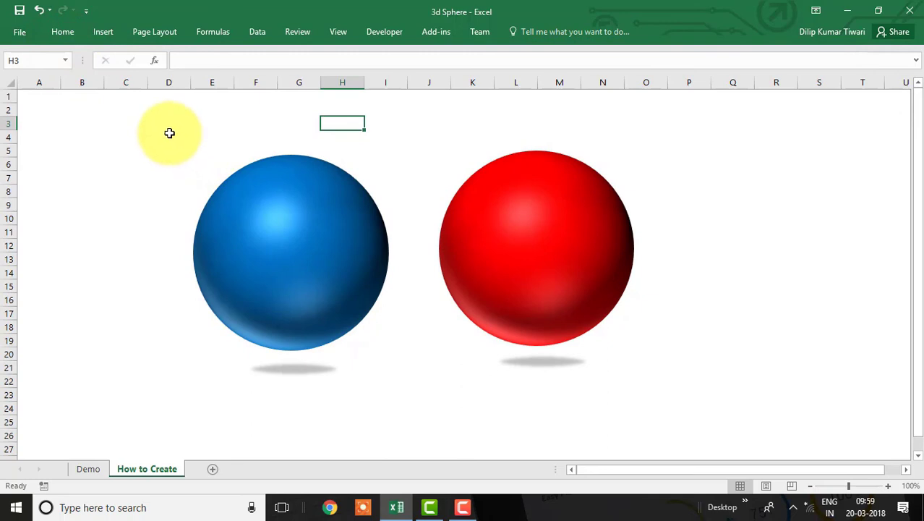
{"action": "left_click", "coordinate": [392, 137]}
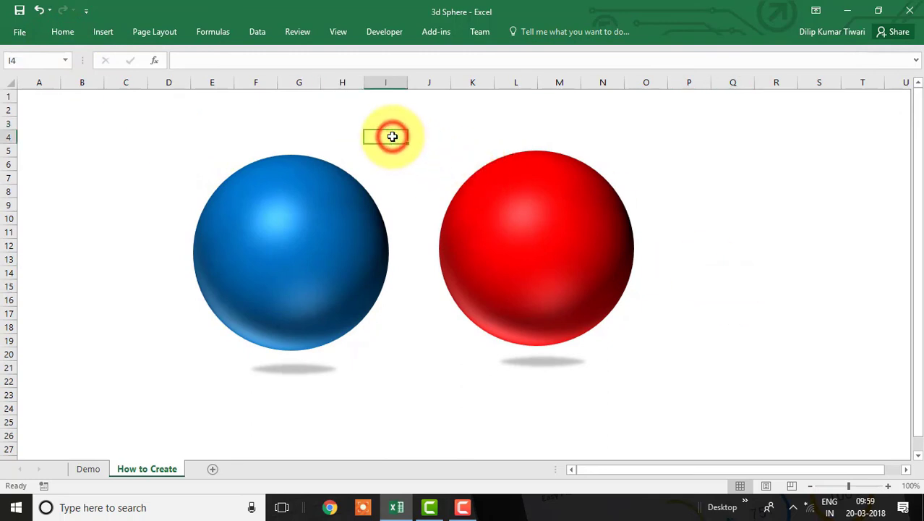